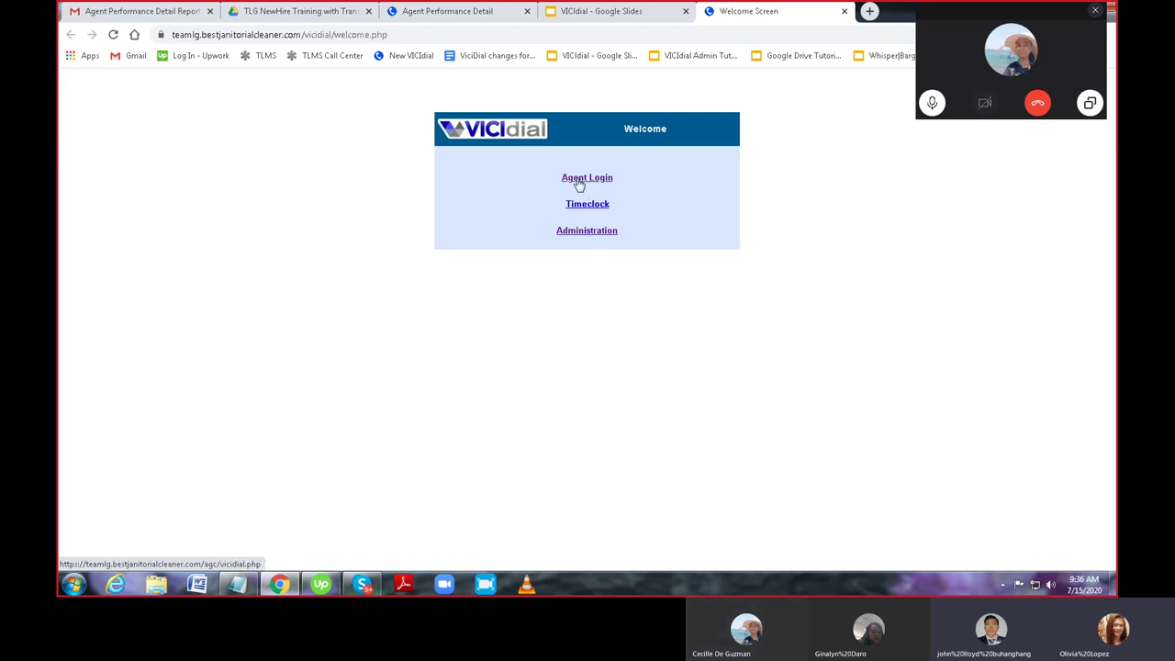
# Step: Open the Agent Login page from the VICIdial welcome screen
pyautogui.click(580, 186)
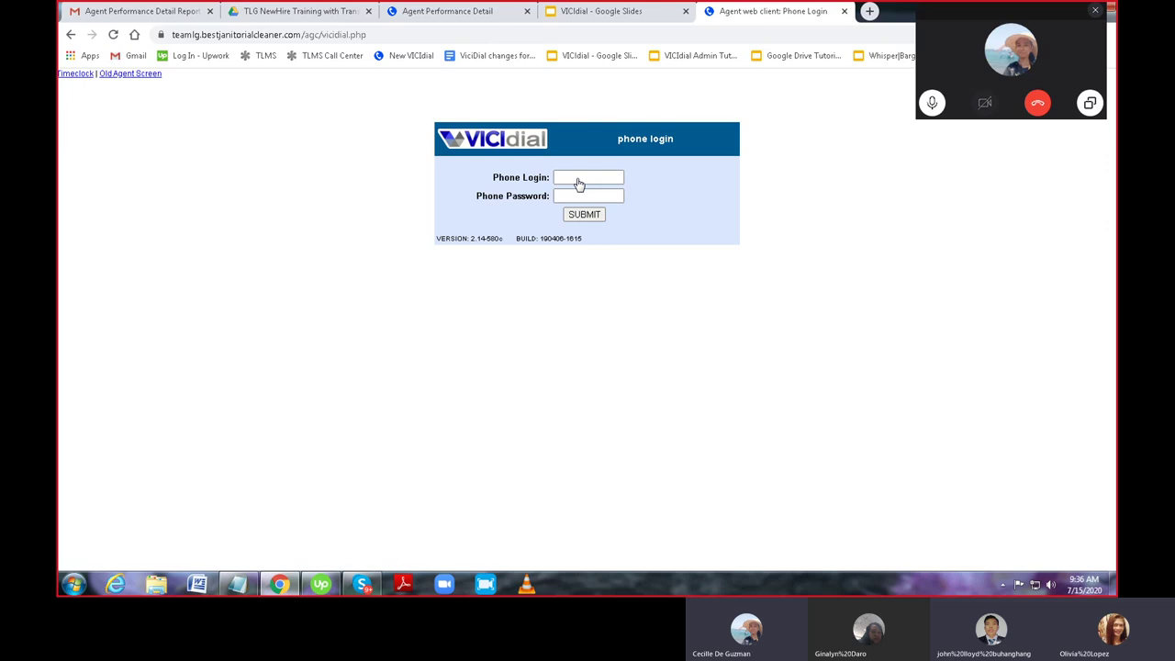
# Step: Log the phone in with phone login 2572 and the phone password
pyautogui.click(580, 181)
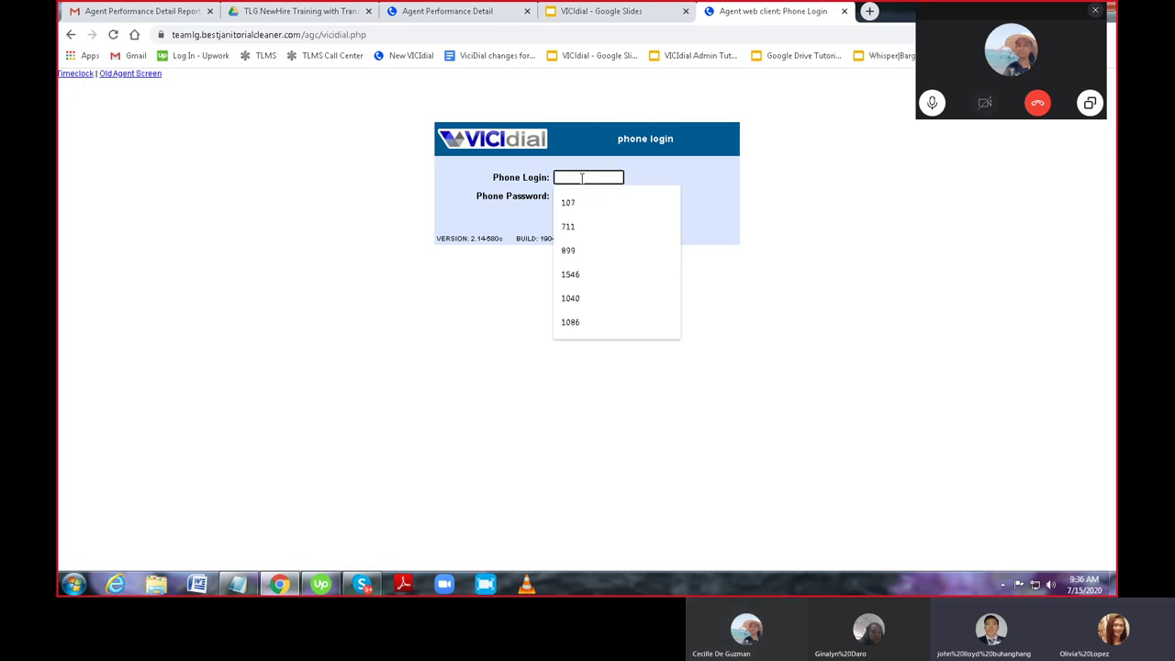
pyautogui.write('2572')
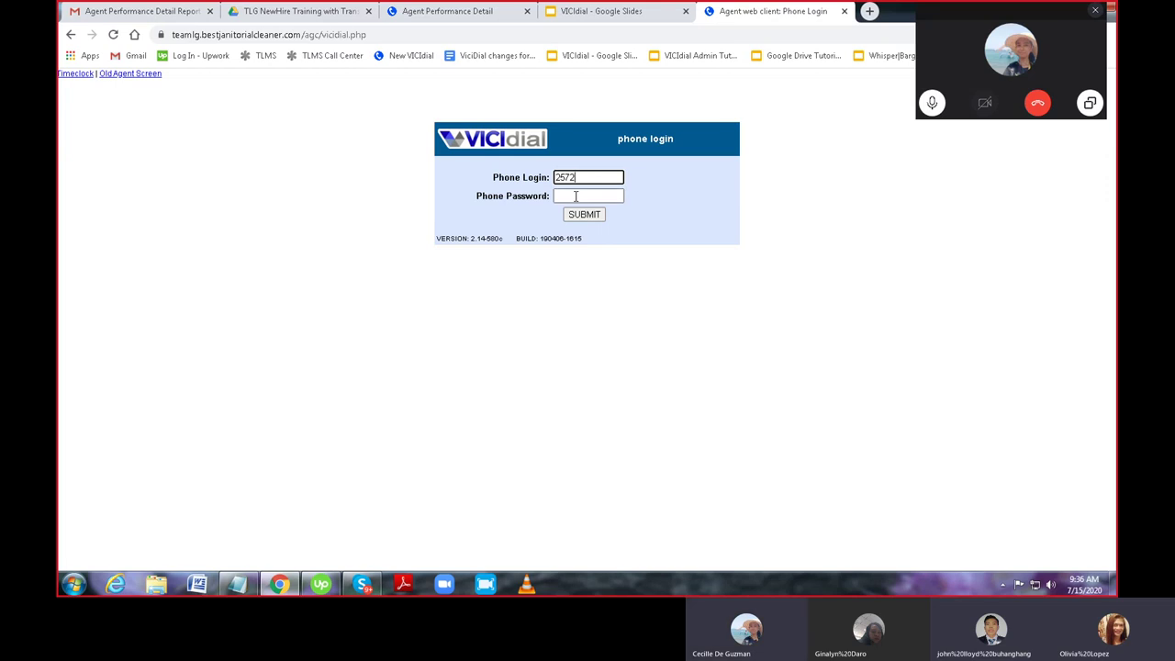
pyautogui.click(576, 197)
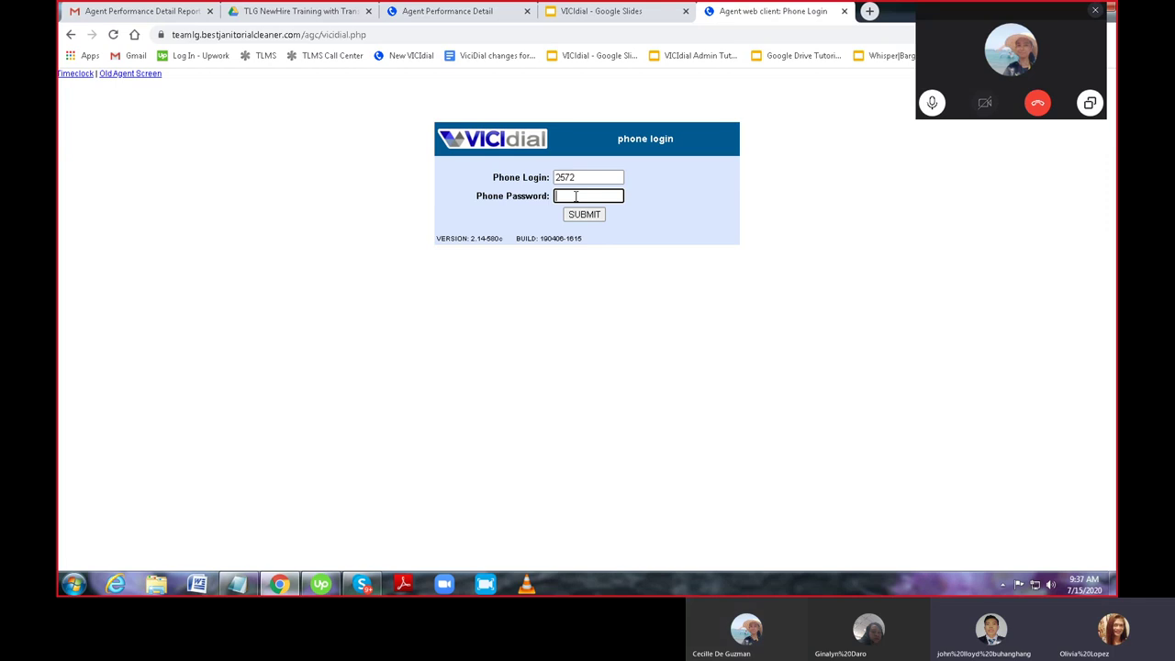
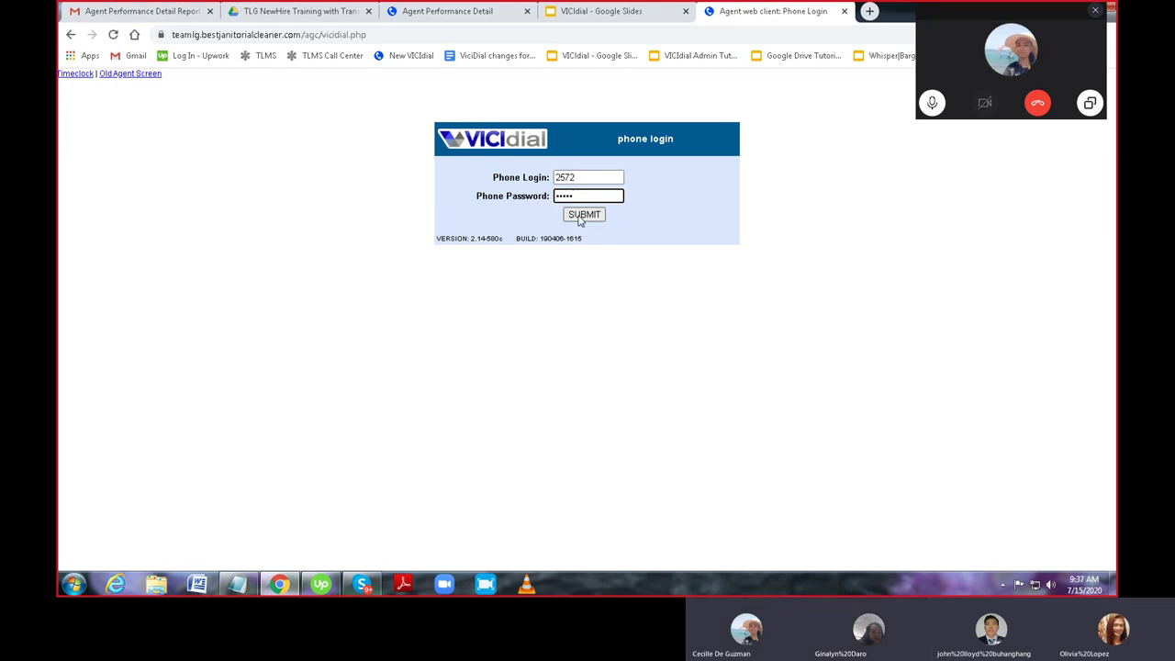
pyautogui.click(589, 221)
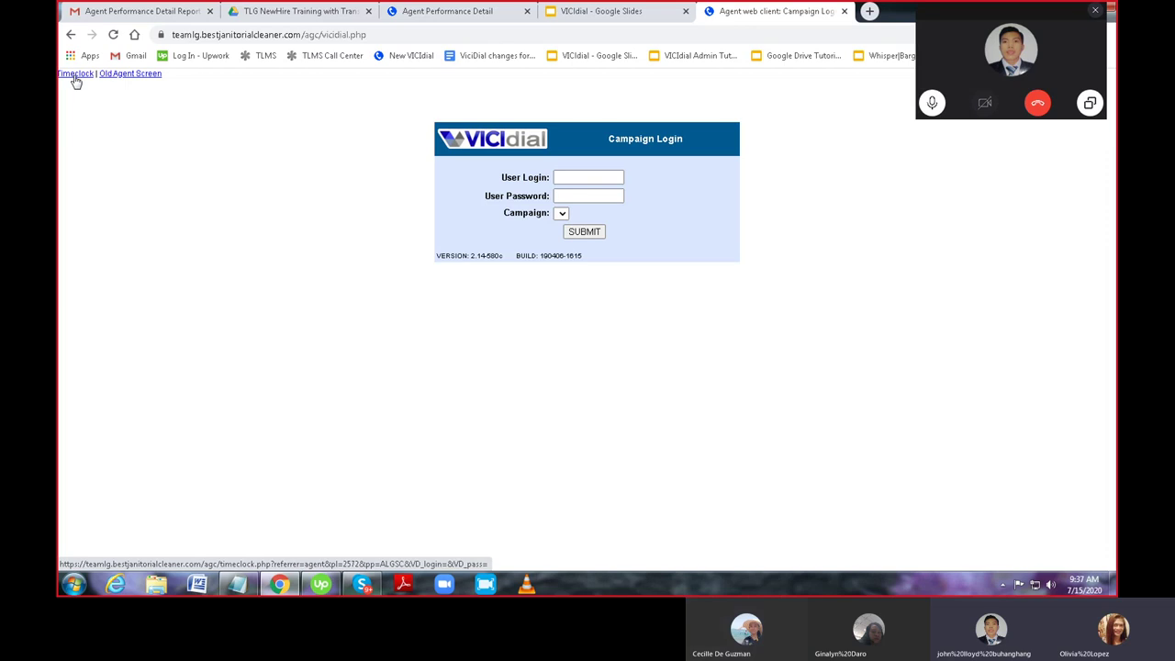
# Step: Go from the campaign login form to the Timeclock login page
pyautogui.click(76, 81)
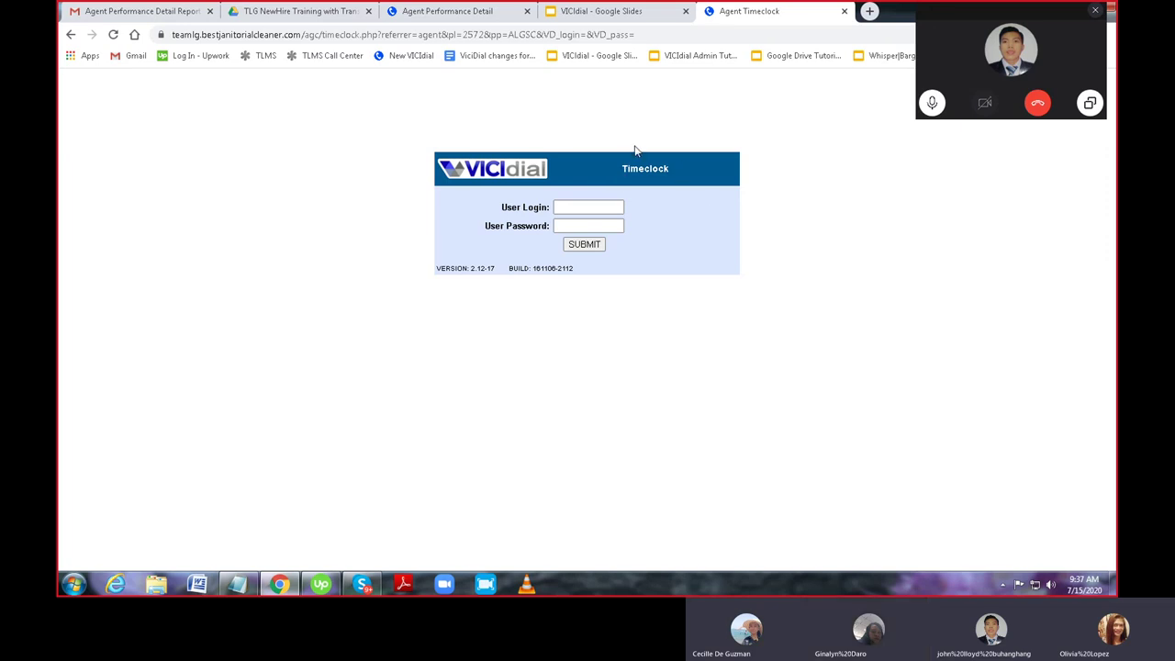
# Step: Log user 2572 into the Timeclock with the user password
pyautogui.click(595, 207)
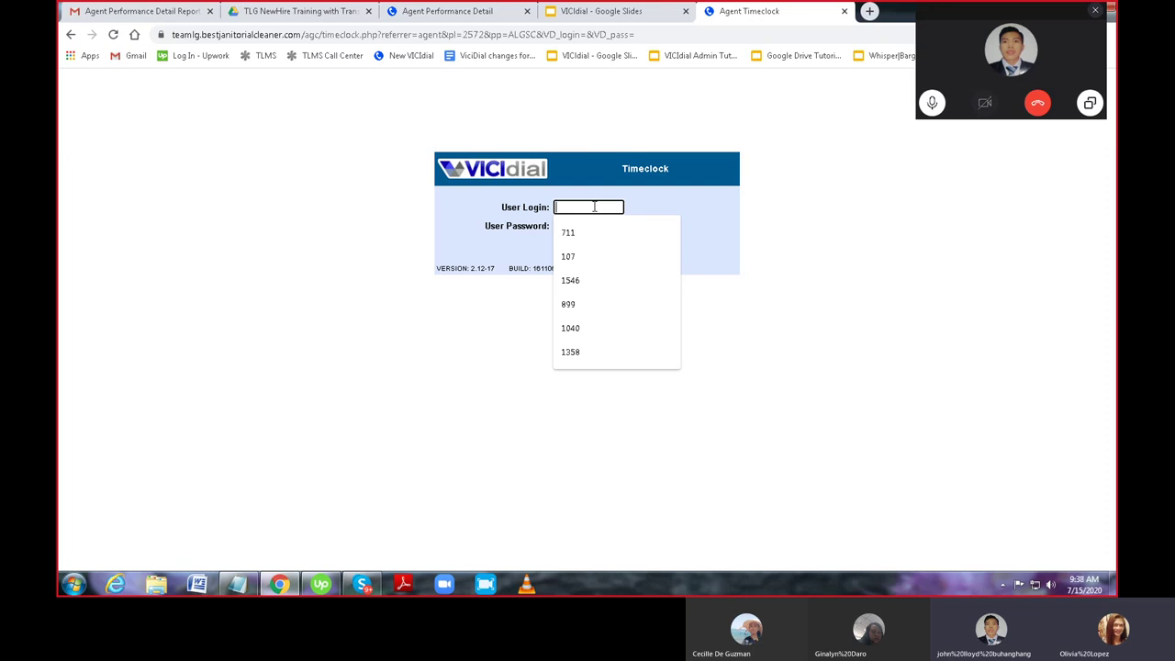
pyautogui.write('2')
pyautogui.write('572')
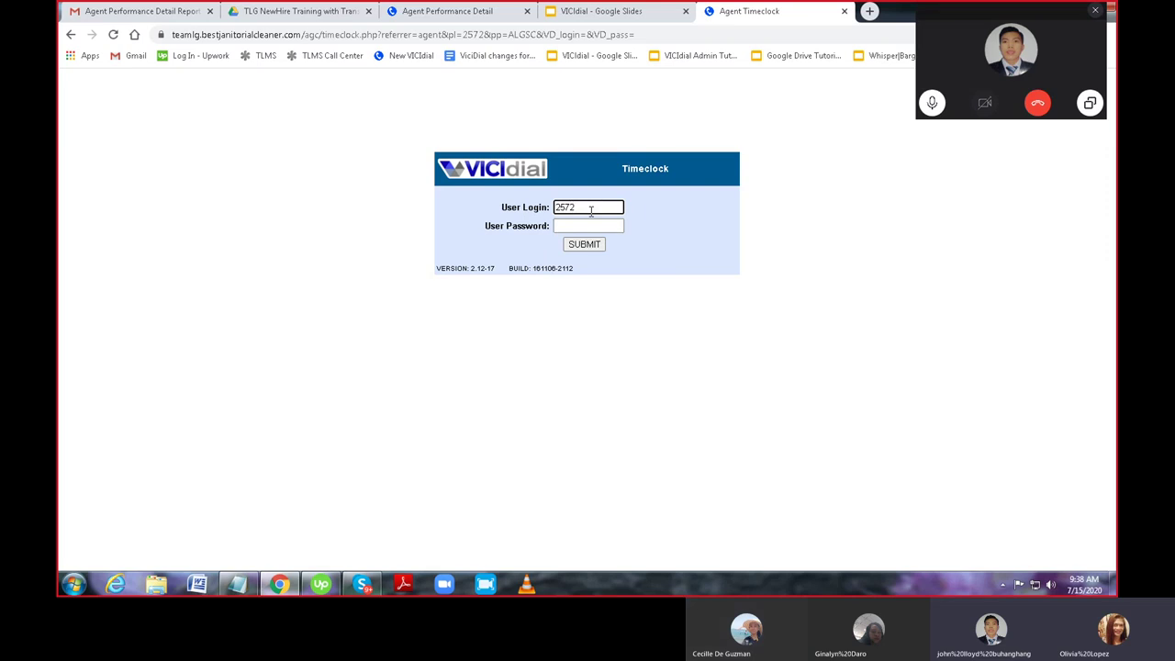
pyautogui.click(584, 222)
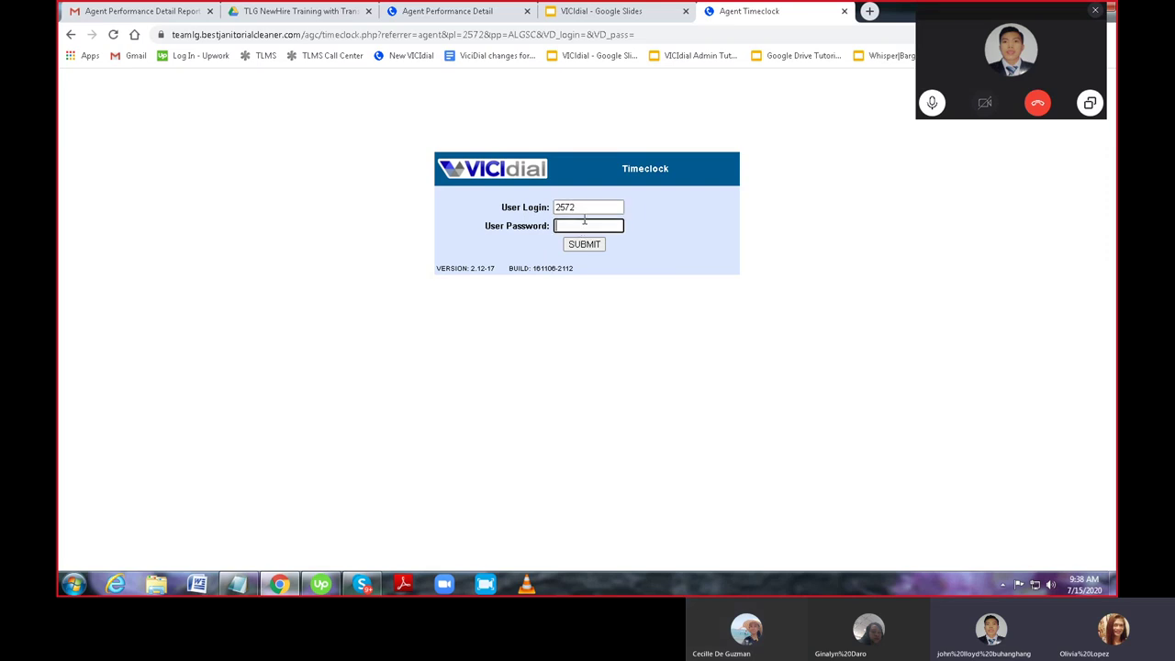
pyautogui.write('•')
pyautogui.write('••••')
pyautogui.click(583, 246)
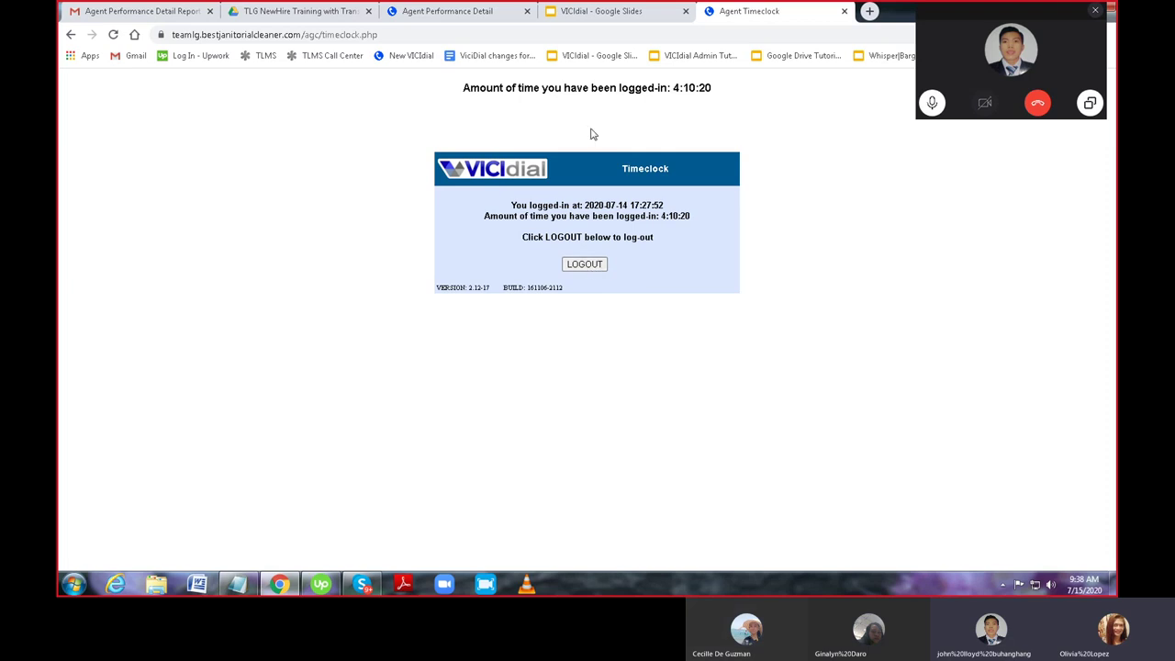
# Step: Log out of the Timeclock and return to the campaign login form for user 2572
pyautogui.click(585, 266)
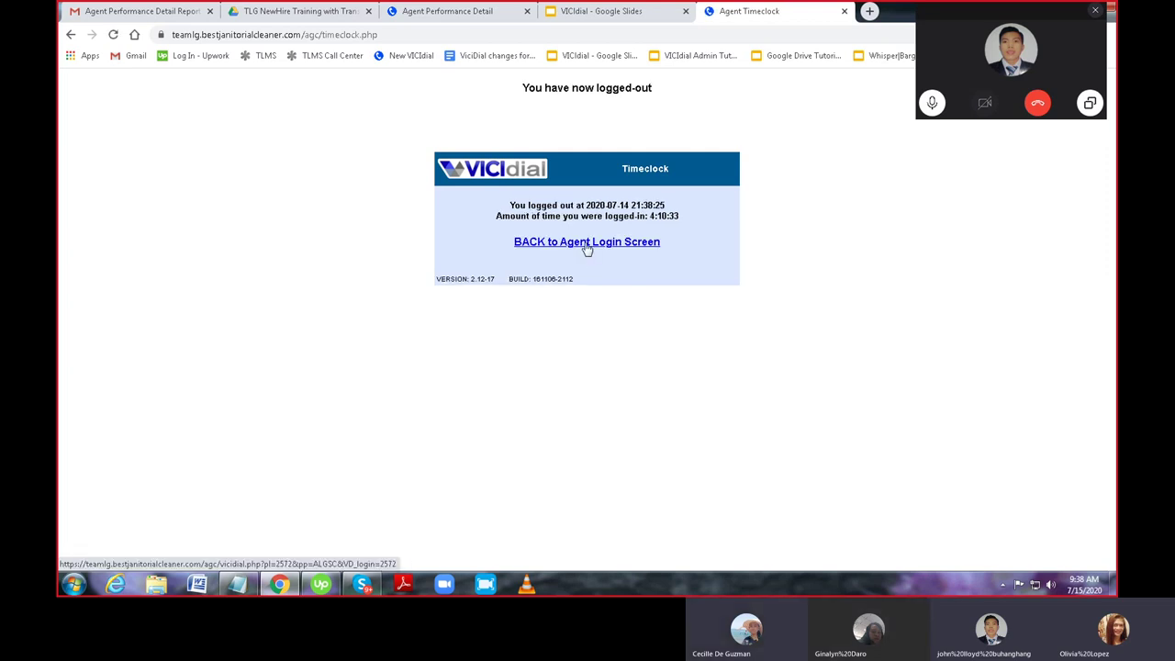
pyautogui.click(587, 245)
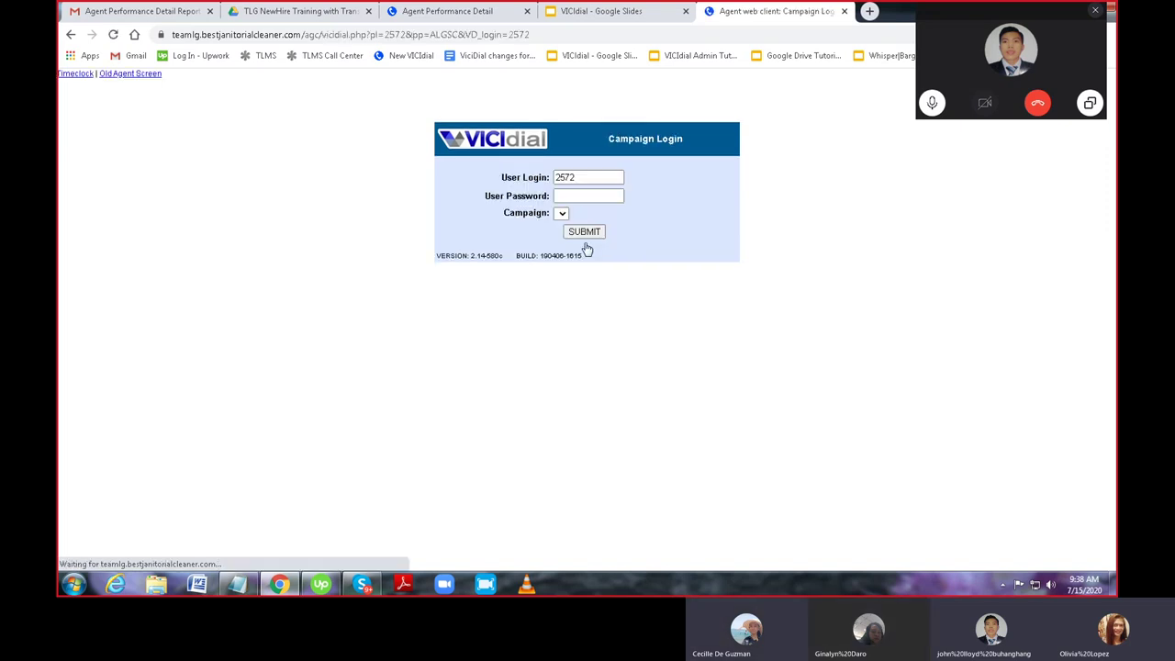
pyautogui.click(583, 196)
# Step: Enter the user password and open the campaign list, which shows the timeclock warning
pyautogui.click(583, 197)
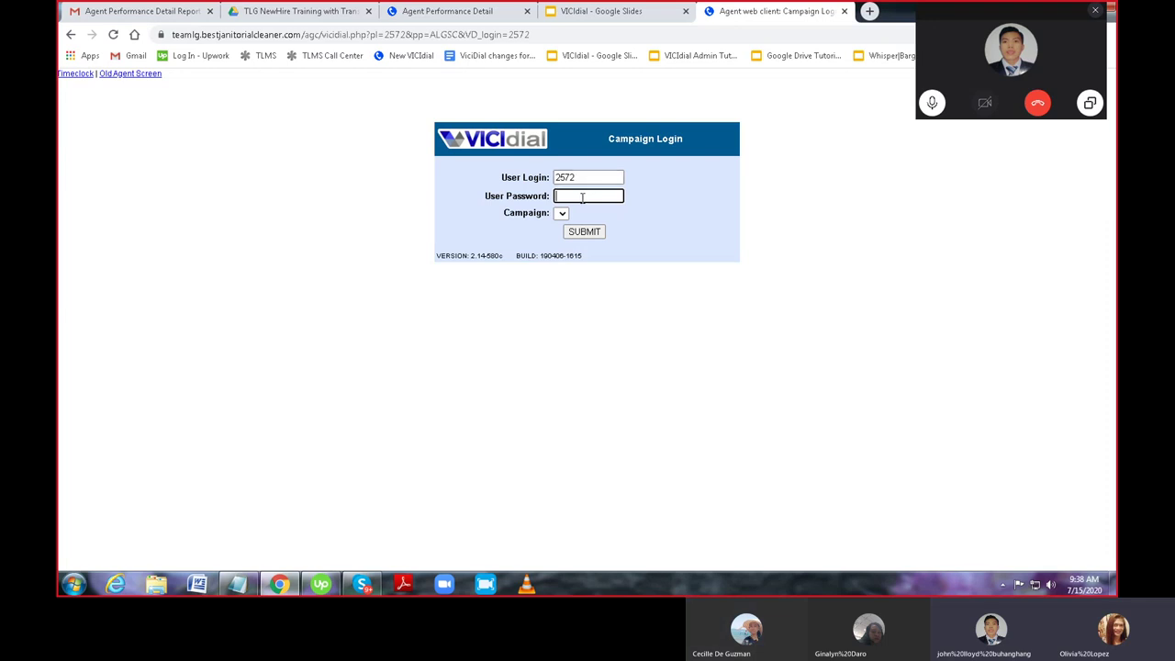
pyautogui.click(561, 213)
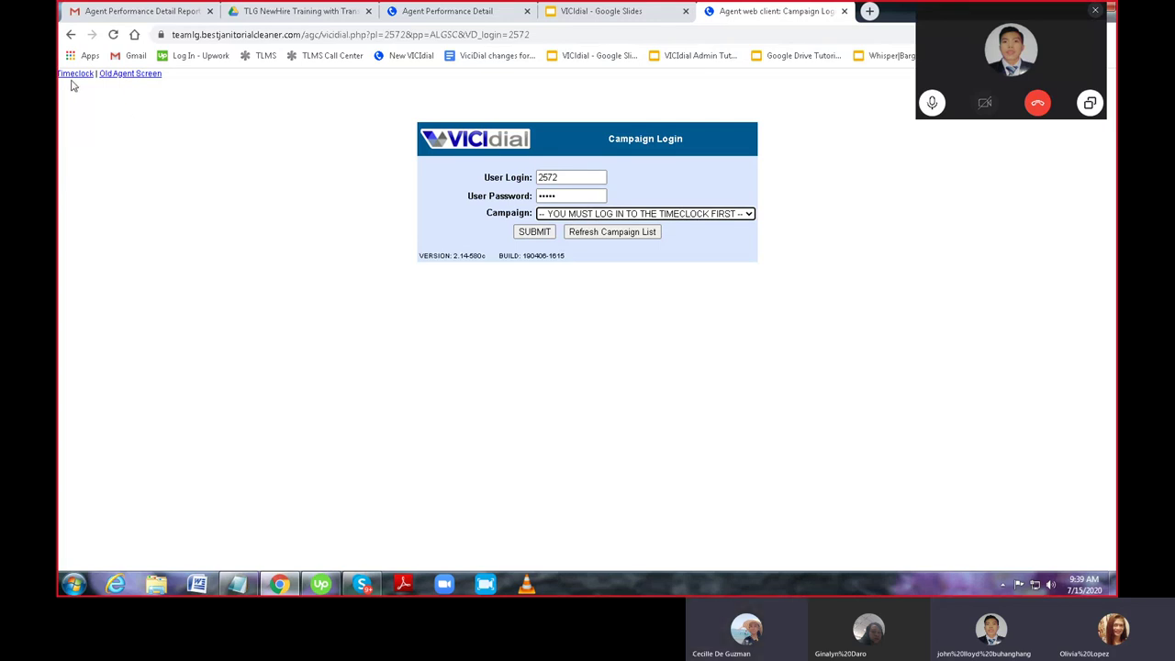
# Step: Log back into the Timeclock with the password and confirm the clock-in
pyautogui.click(72, 78)
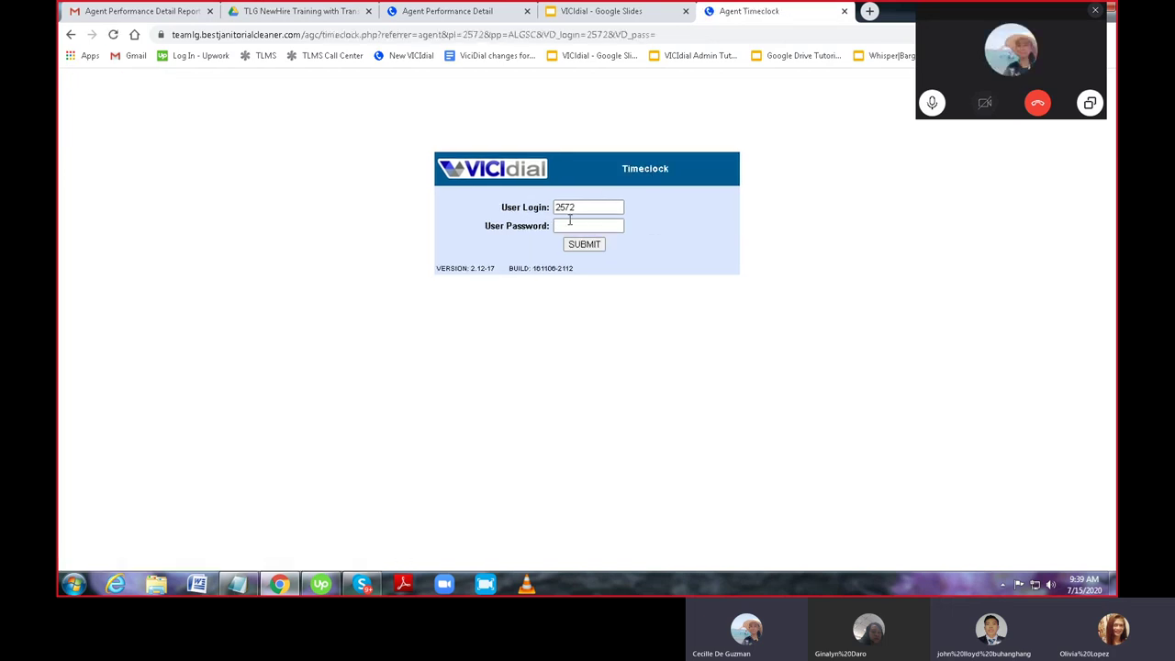
pyautogui.click(567, 224)
pyautogui.write('2')
pyautogui.click(584, 247)
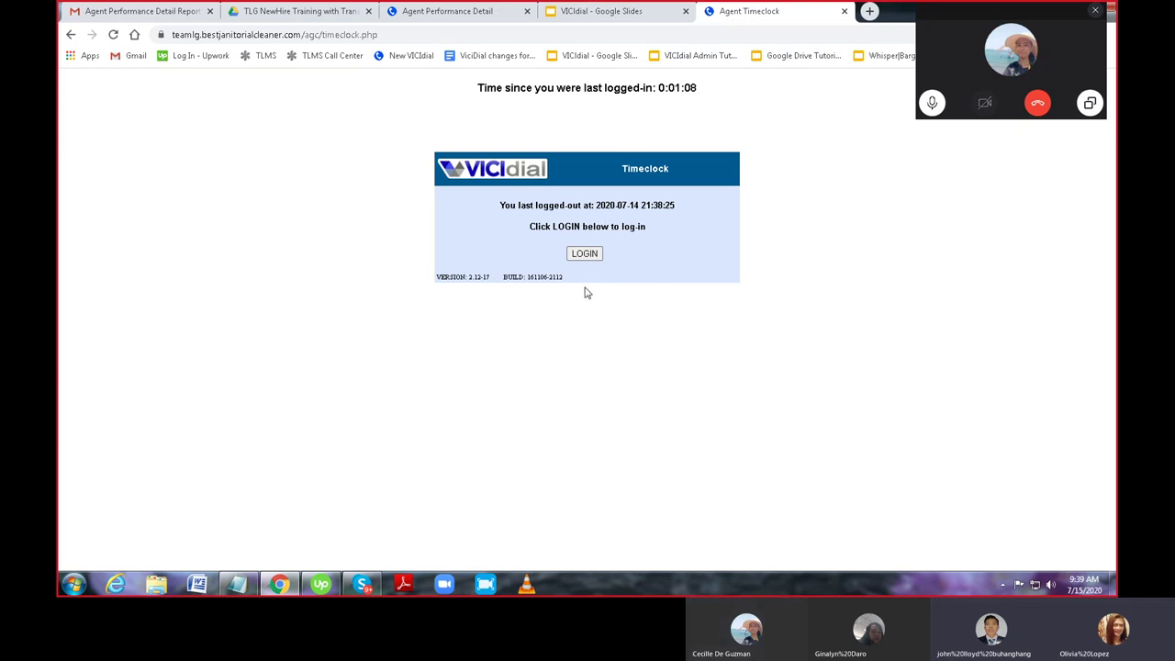
pyautogui.click(583, 258)
pyautogui.click(583, 258)
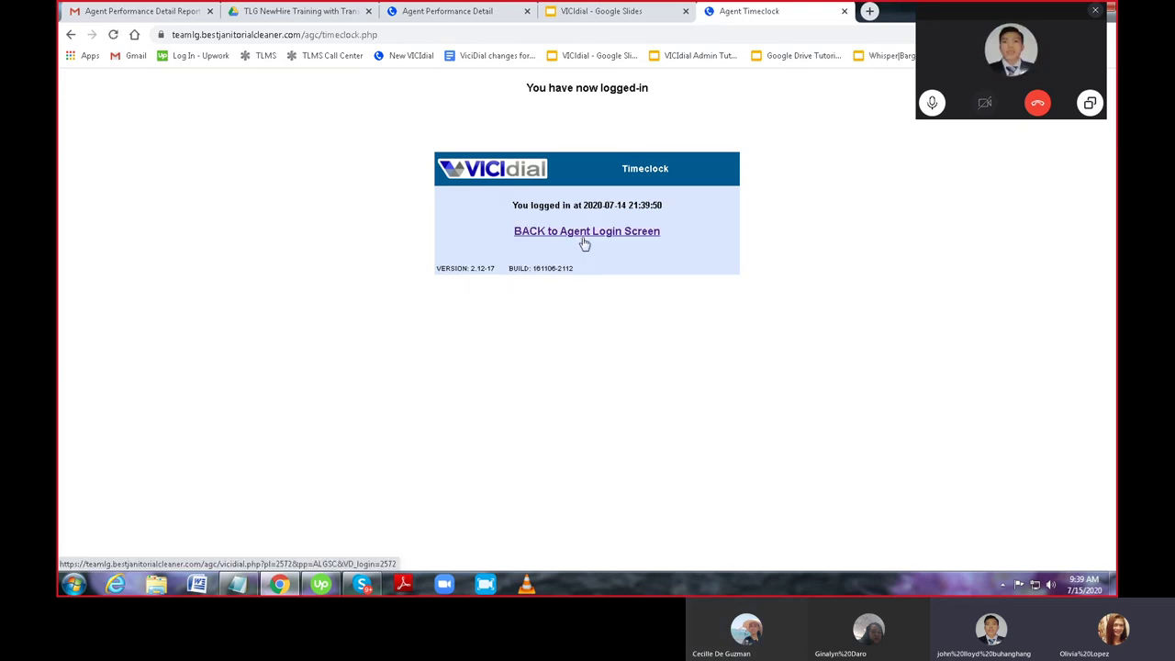
# Step: Return to campaign login, re-enter the agent password, and load the campaign choices
pyautogui.click(584, 233)
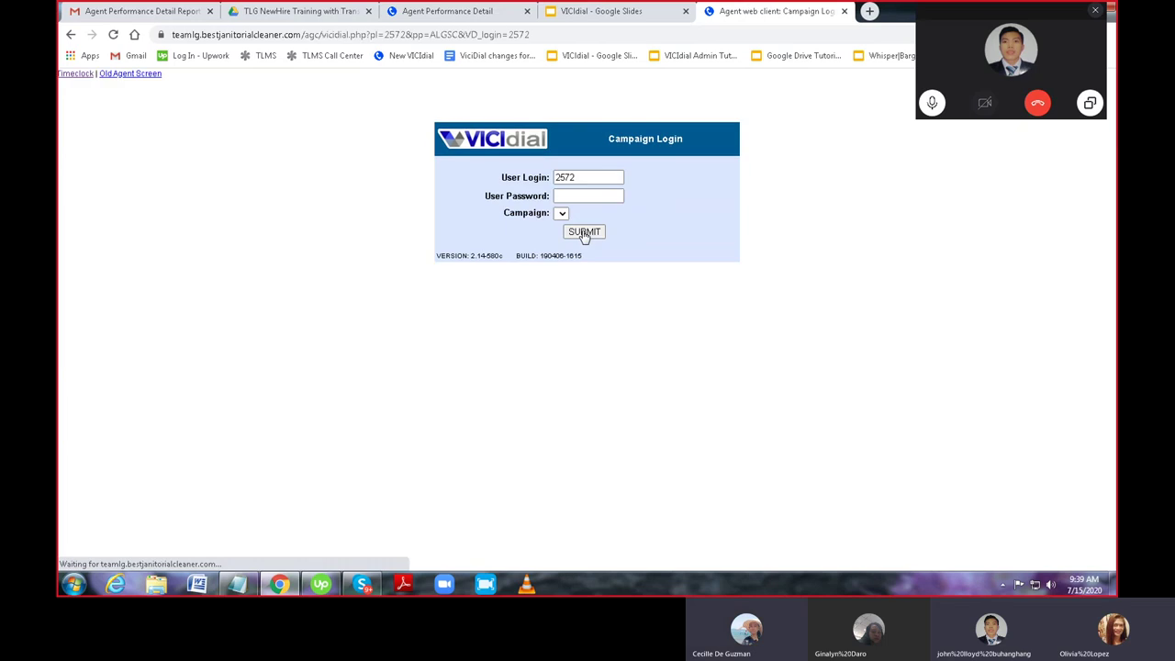
pyautogui.click(579, 196)
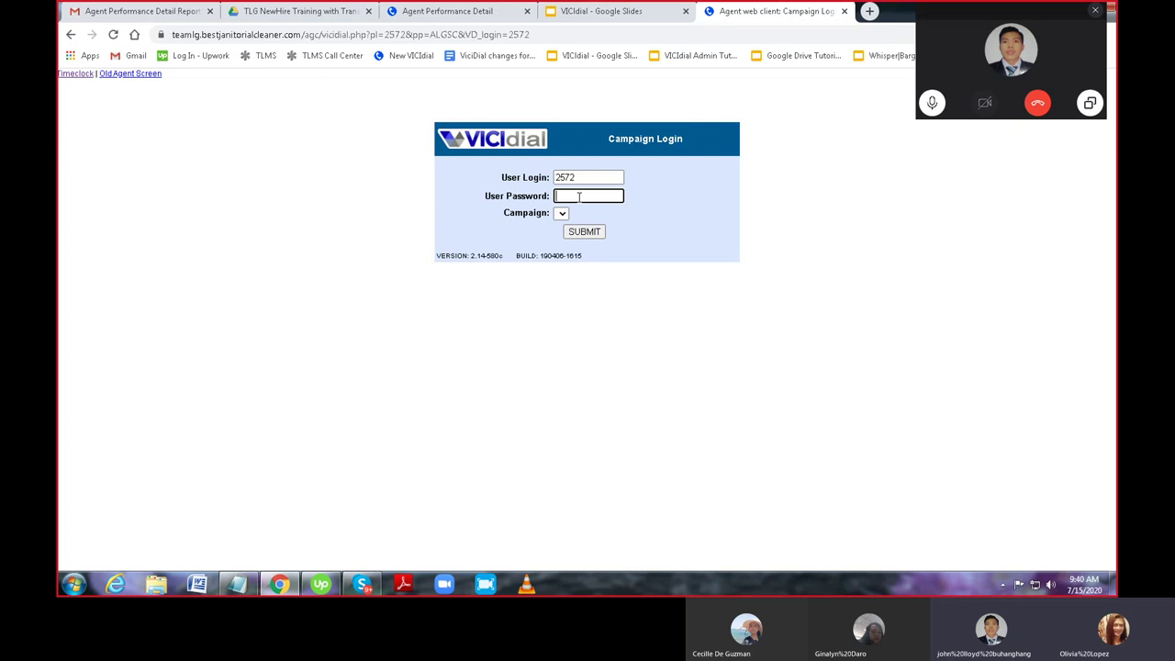
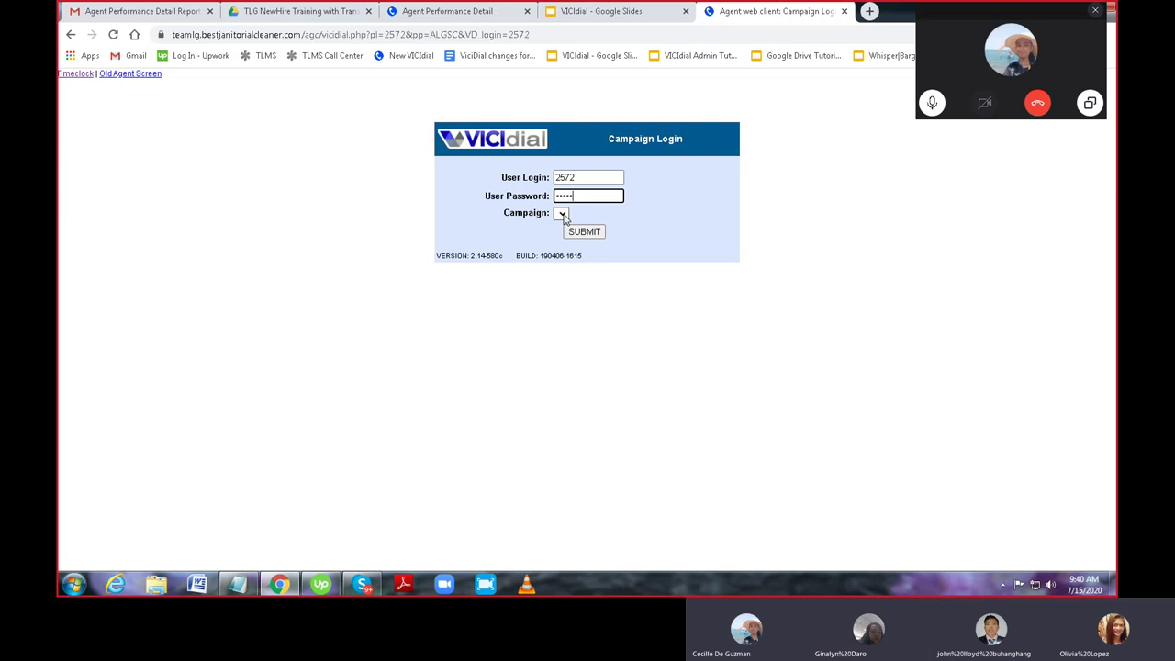
pyautogui.click(561, 214)
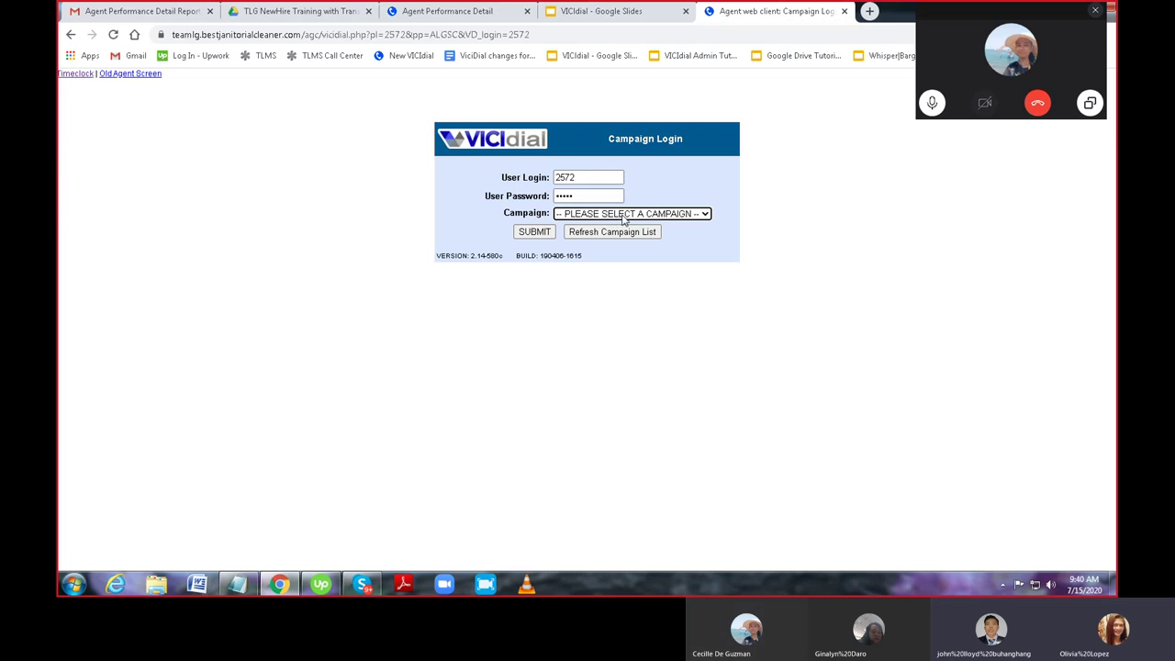
# Step: Select '100 - Training Test Campaign' from the campaign list and submit the login
pyautogui.click(624, 217)
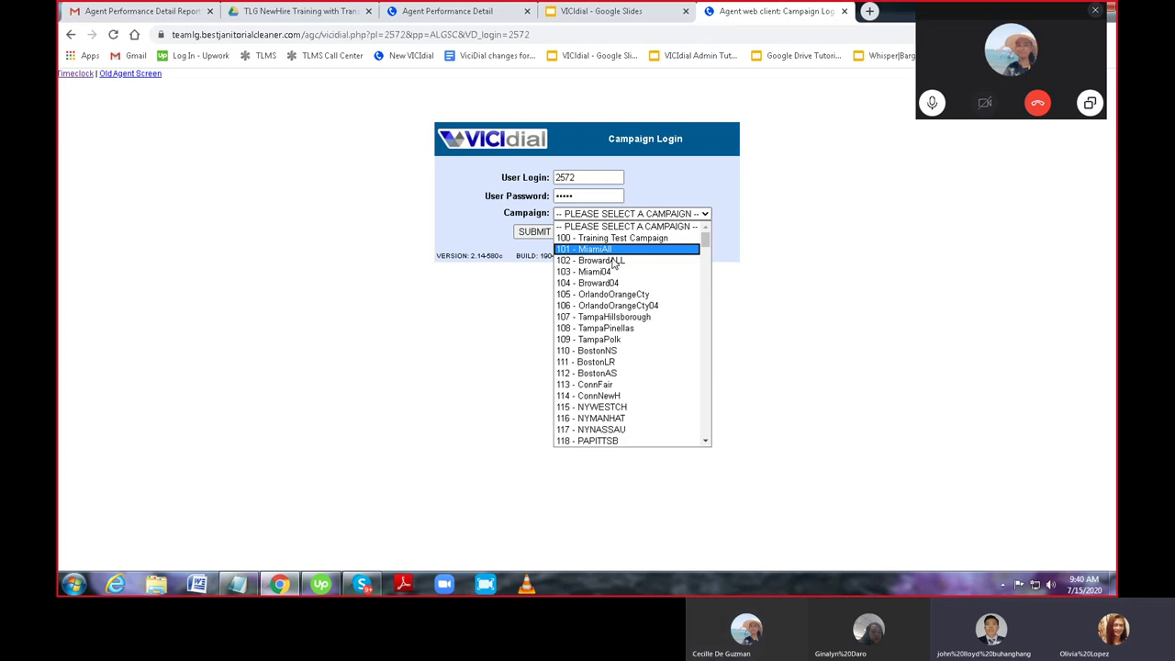
pyautogui.moveTo(705, 240)
pyautogui.mouseDown()
pyautogui.moveTo(697, 446)
pyautogui.moveTo(696, 234)
pyautogui.mouseUp()
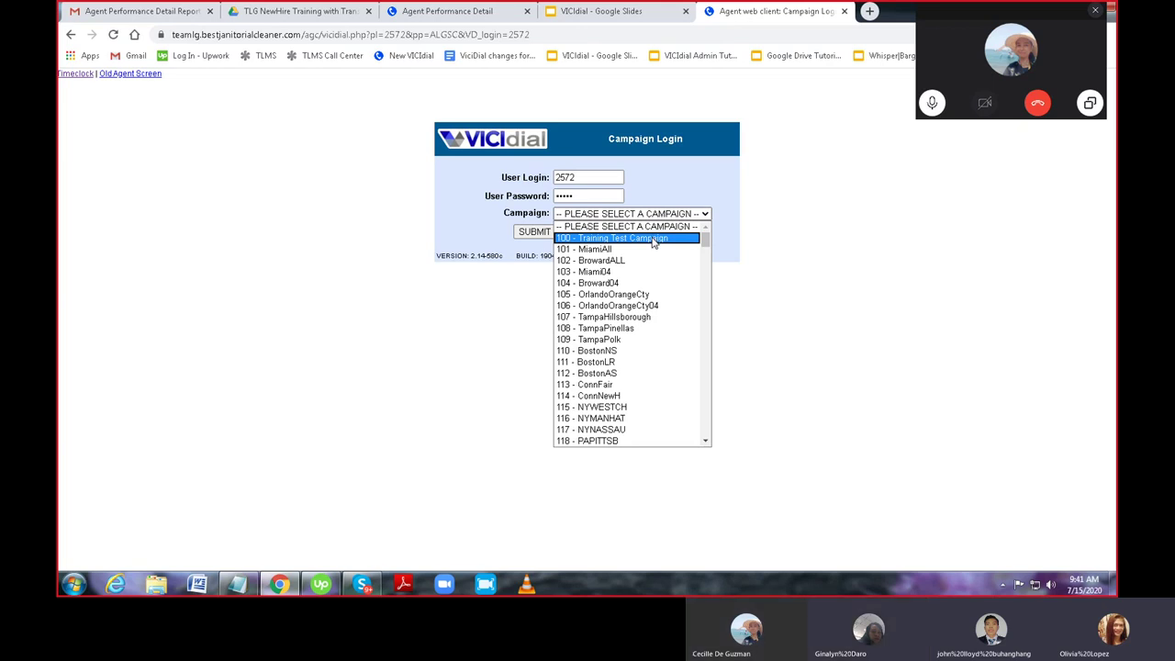
pyautogui.click(654, 241)
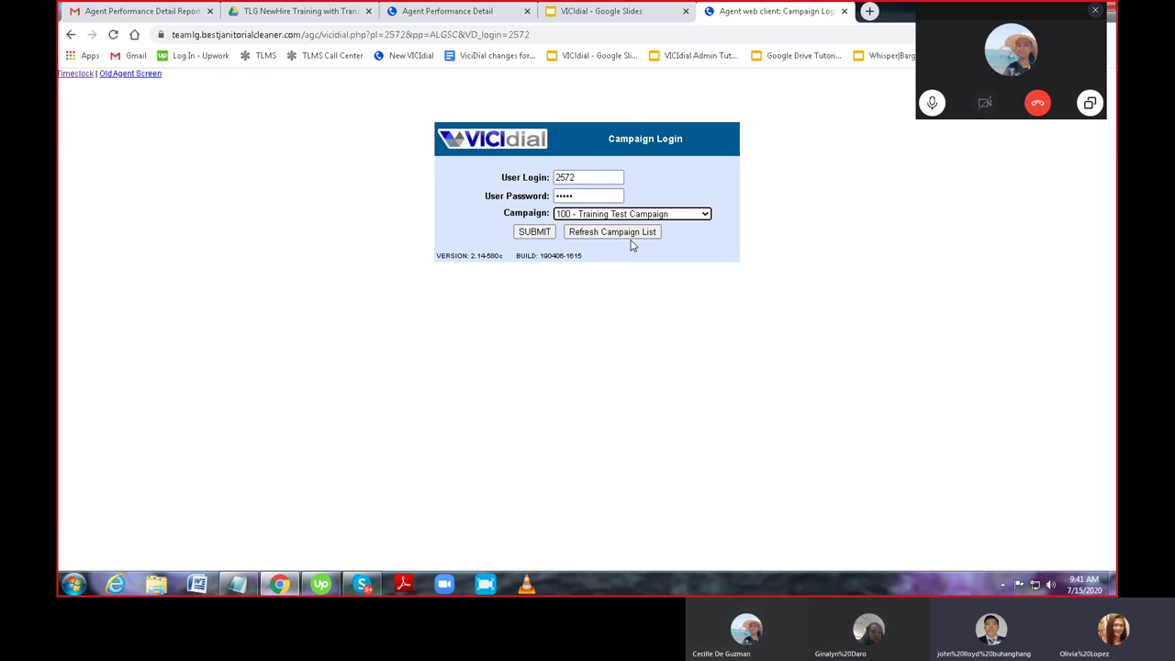
pyautogui.click(534, 233)
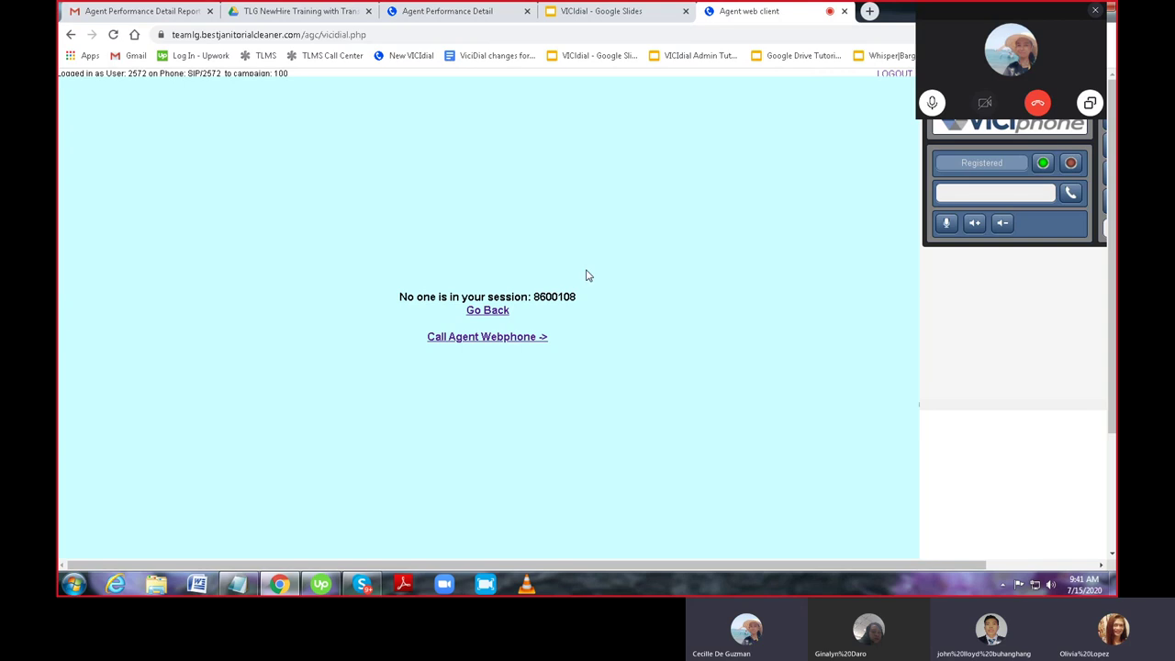
# Step: Connect the webphone to the agent session with 'Call Agent Webphone ->'
pyautogui.click(473, 338)
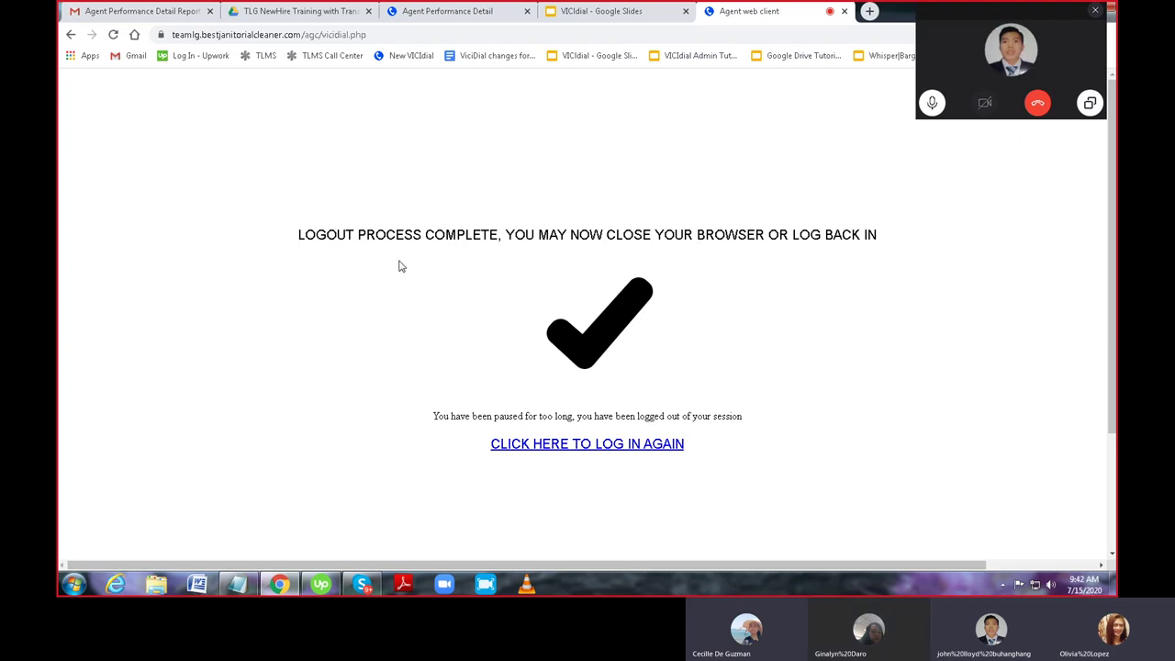
# Step: Re-log into campaign 100 with the prefilled details and call the agent webphone into session 8600108
pyautogui.click(577, 445)
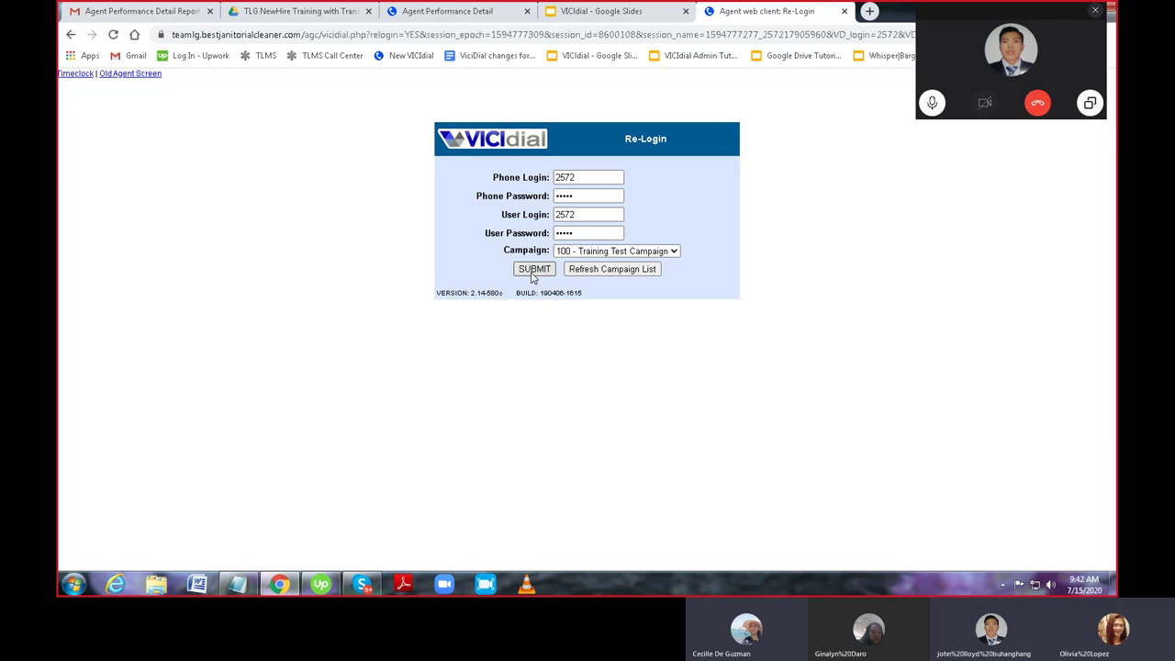
pyautogui.click(531, 273)
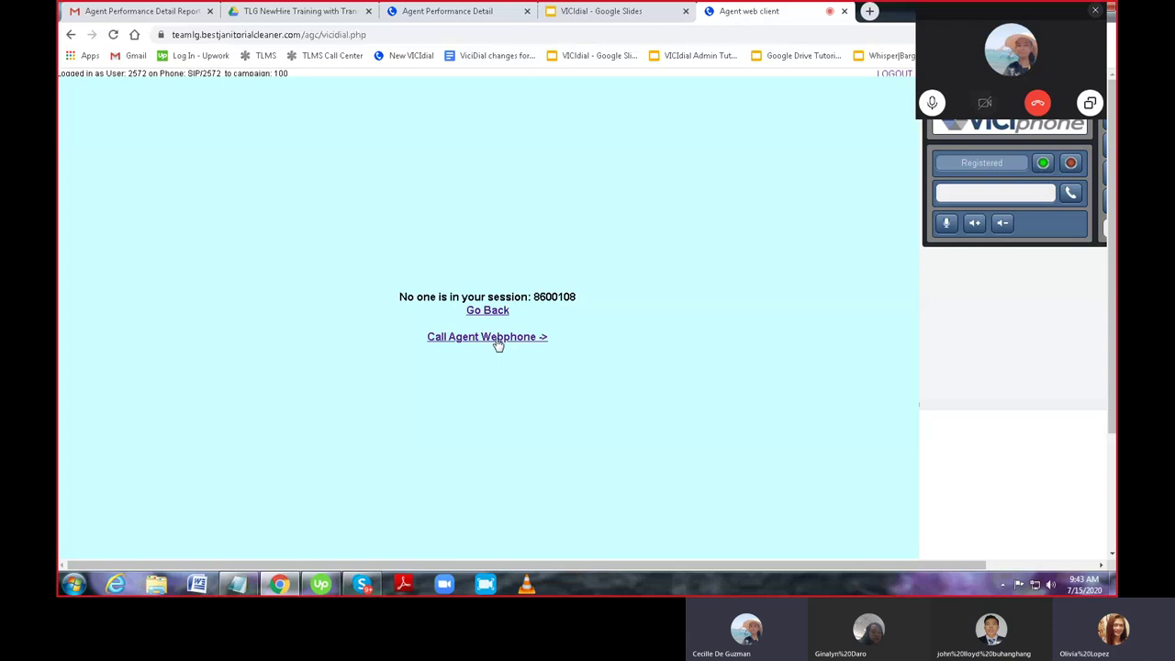
pyautogui.click(497, 337)
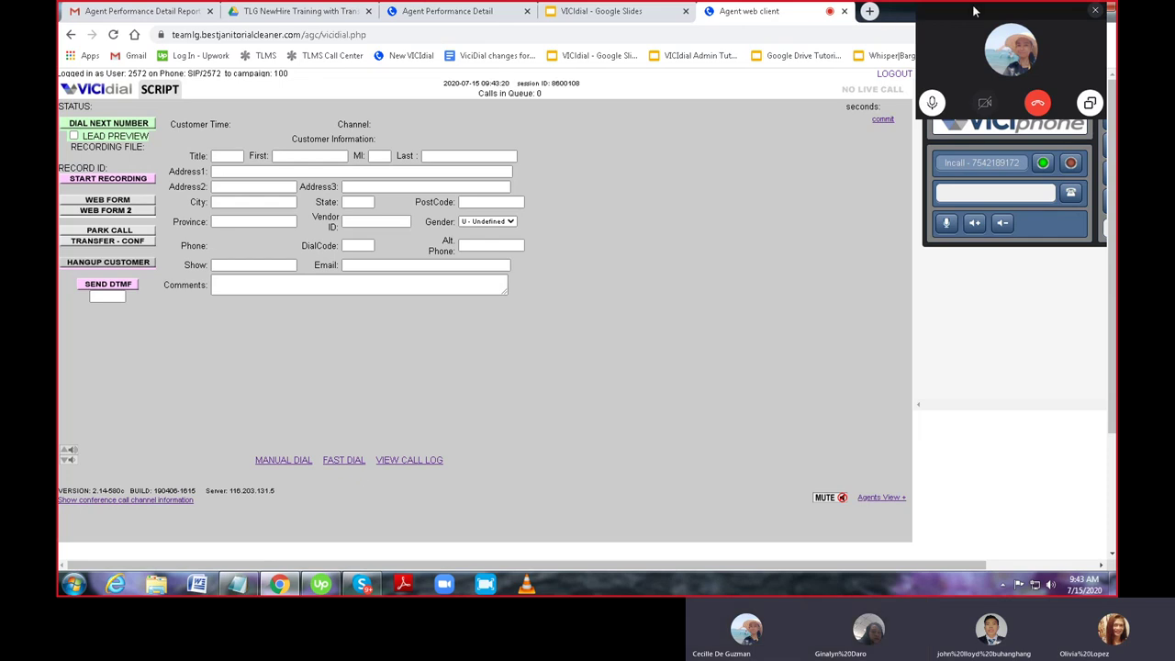
# Step: Log agent 2572 out of the campaign to reach the logout-complete page
pyautogui.moveTo(975, 11); pyautogui.dragTo(994, 292)
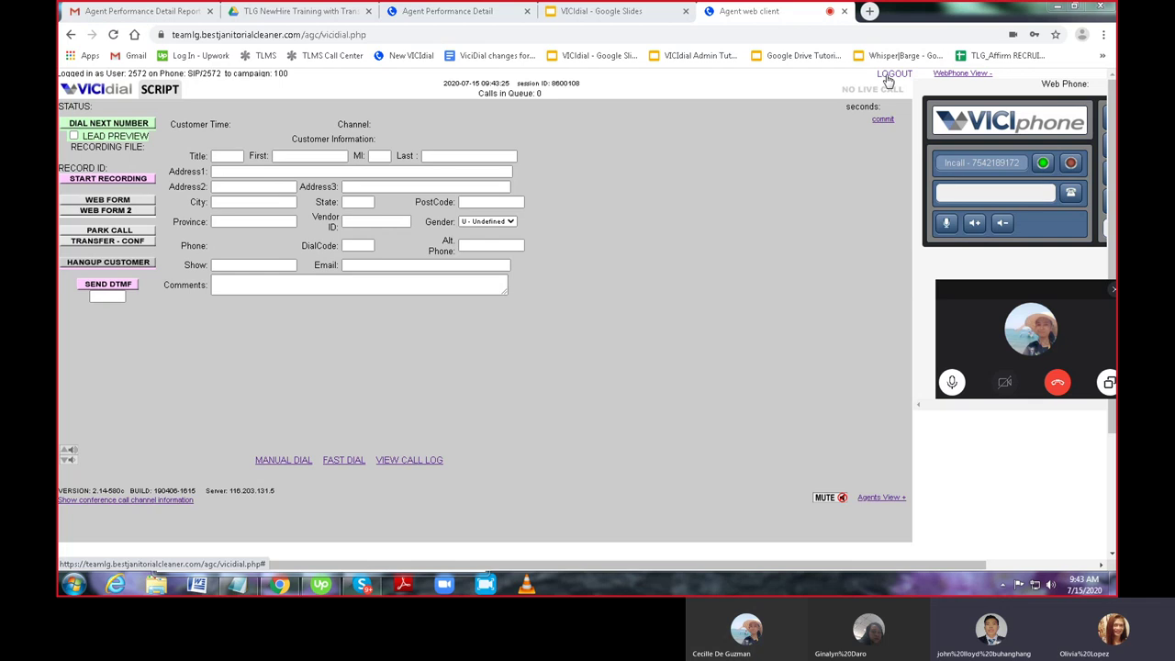
pyautogui.click(889, 77)
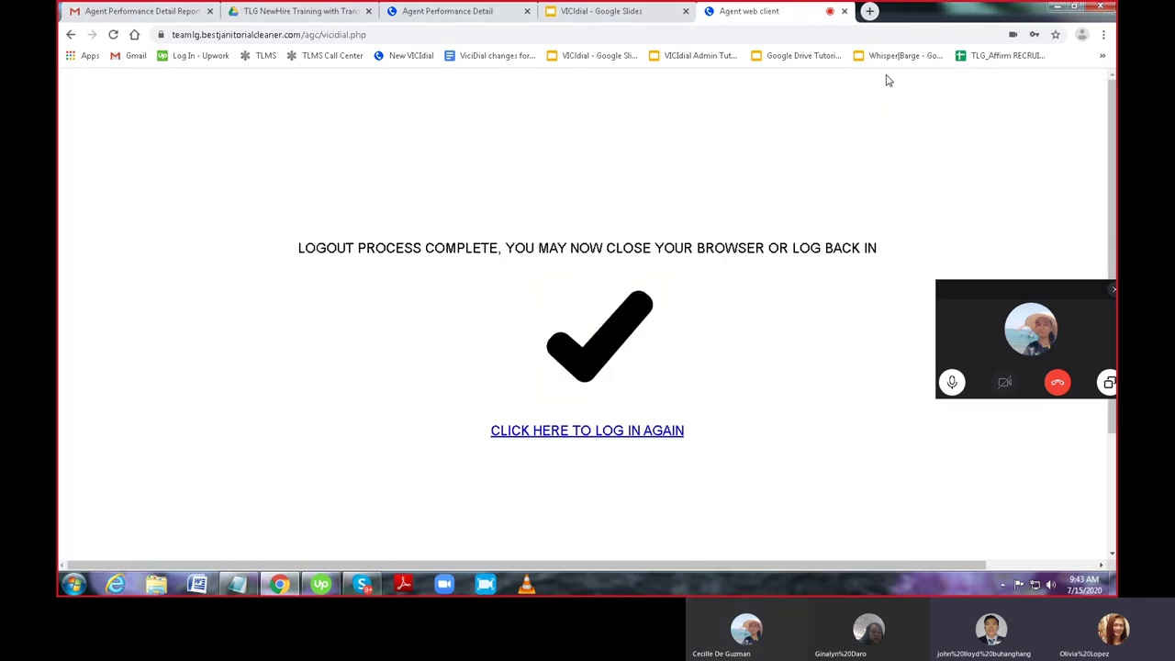